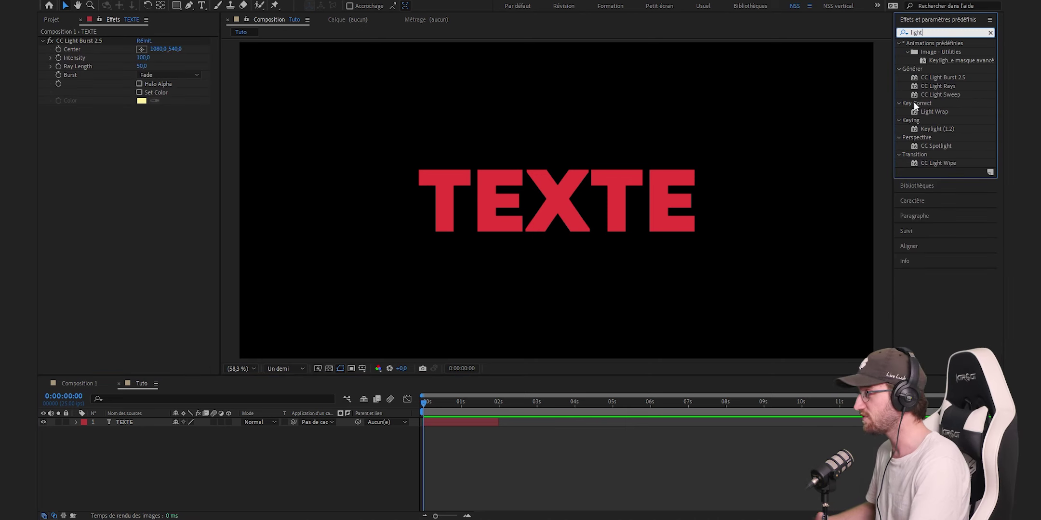
Apply CC Light Burst 2.5 to the TEXTE title and lengthen its rays to about 150
{"action": "mouse_move", "coordinate": [935, 78]}
{"action": "left_mouse_down"}
{"action": "mouse_move", "coordinate": [801, 203]}
{"action": "mouse_move", "coordinate": [471, 424]}
{"action": "left_mouse_up"}
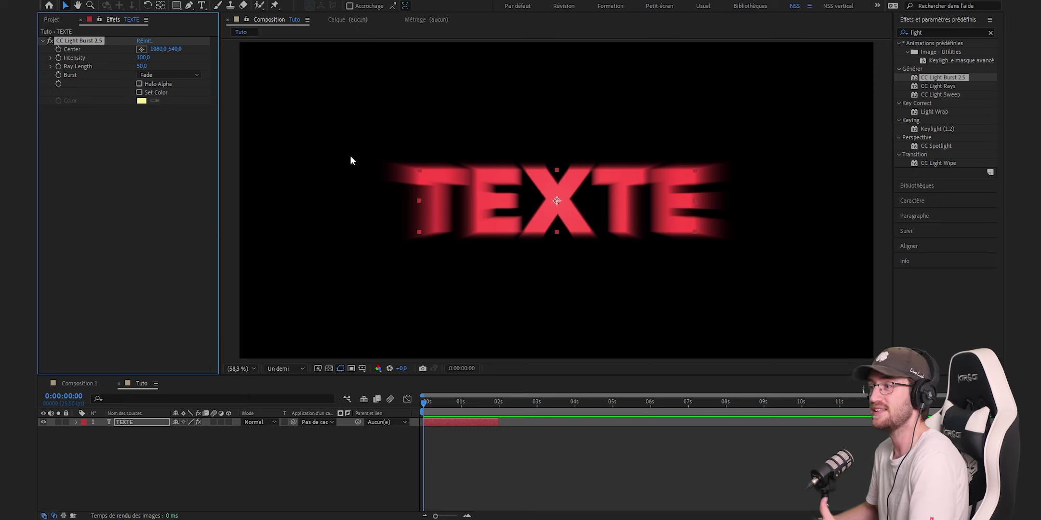
{"action": "mouse_move", "coordinate": [142, 66]}
{"action": "left_mouse_down"}
{"action": "mouse_move", "coordinate": [197, 70]}
{"action": "mouse_move", "coordinate": [202, 101]}
{"action": "left_mouse_up"}
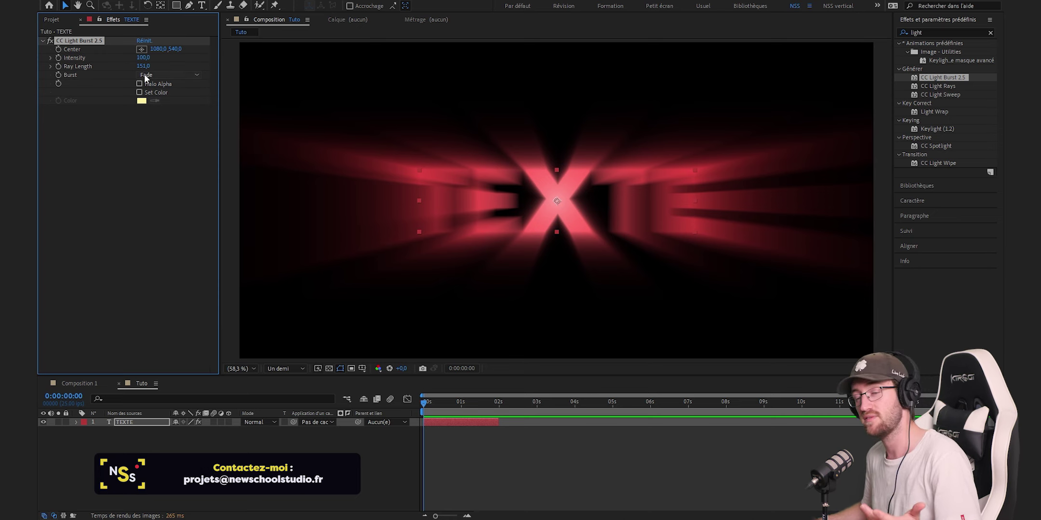
Switch the burst to Straight, enable yellow Set Color, and raise Intensity to 940
{"action": "left_click", "coordinate": [144, 74]}
{"action": "left_click", "coordinate": [149, 85]}
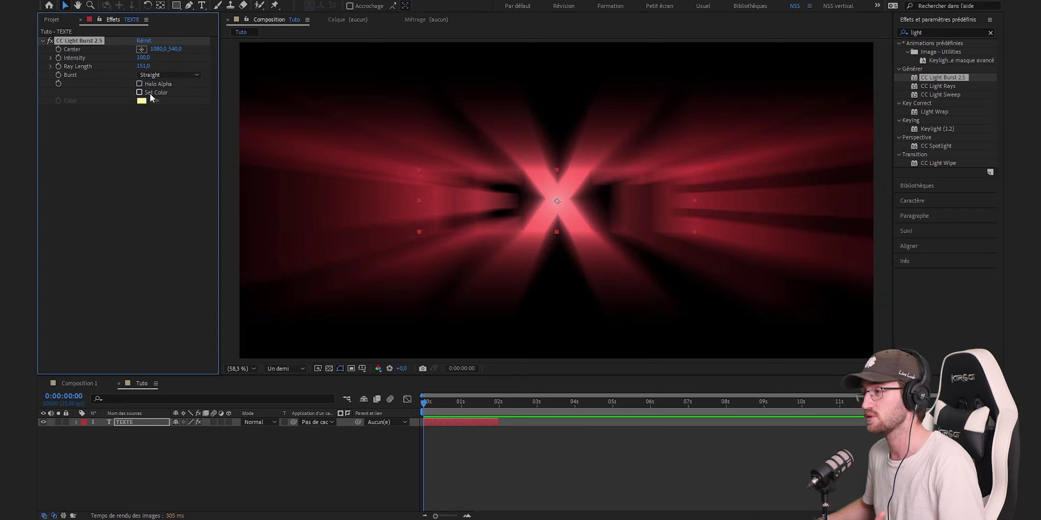
{"action": "left_click", "coordinate": [140, 92]}
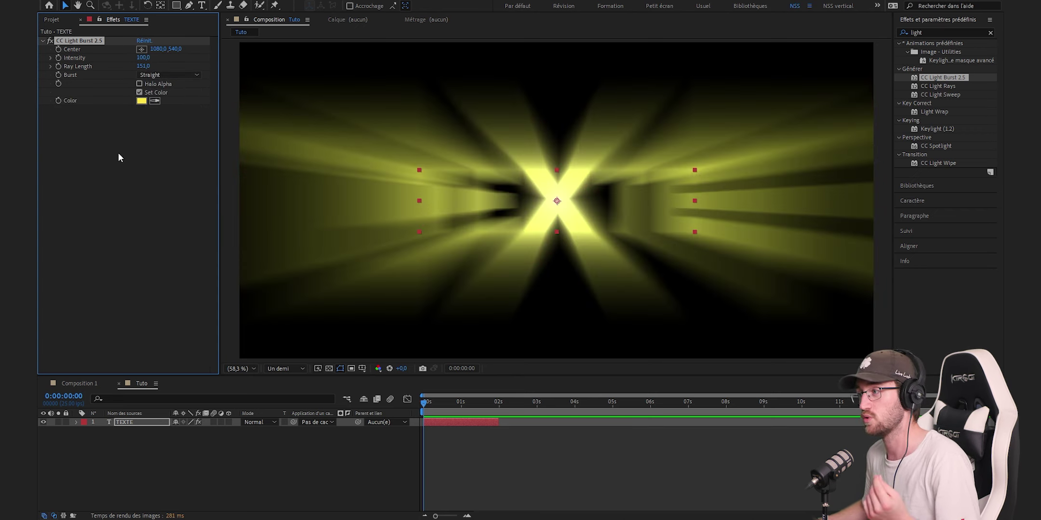
{"action": "left_click_drag", "start_coordinate": [186, 64], "coordinate": [187, 66]}
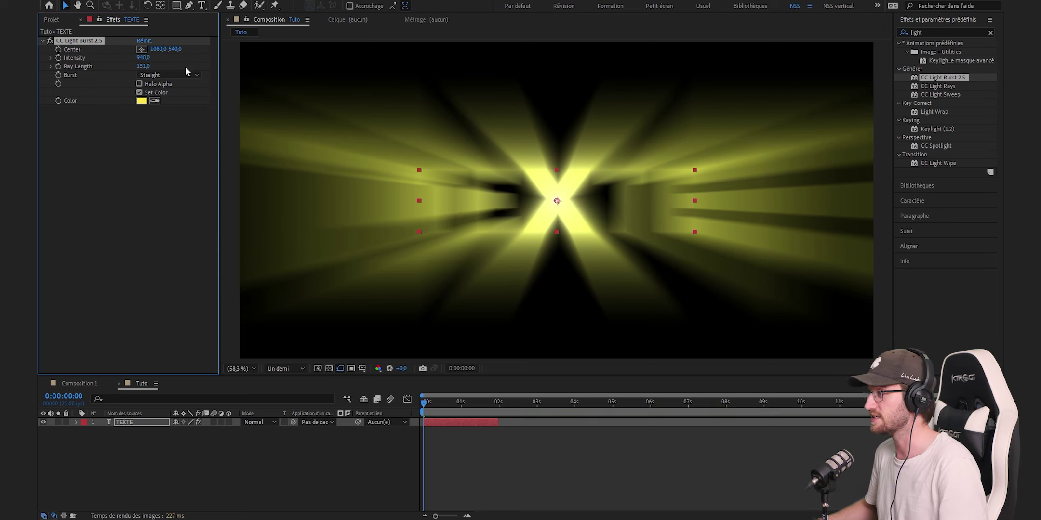
{"action": "left_click", "coordinate": [132, 201]}
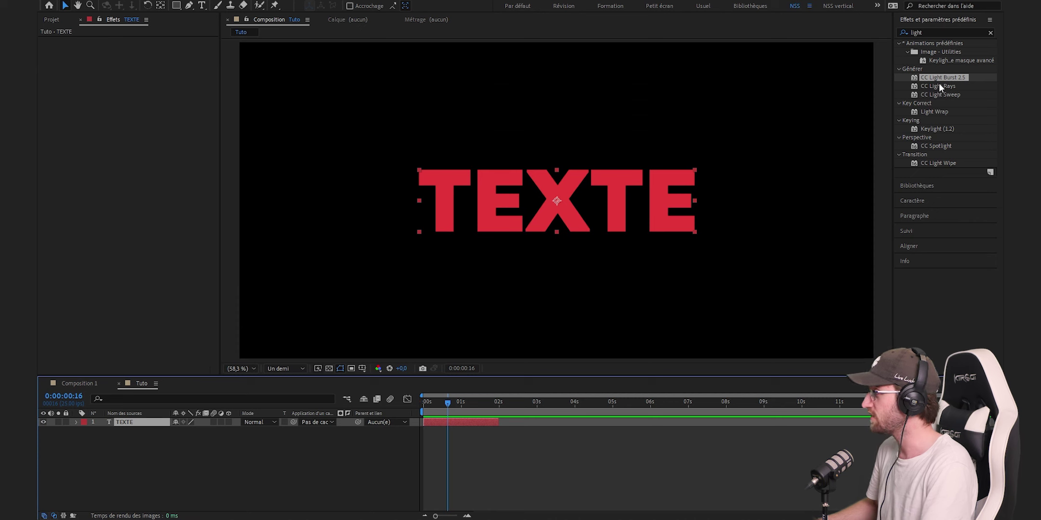
{"action": "left_click_drag", "start_coordinate": [938, 85], "coordinate": [539, 206]}
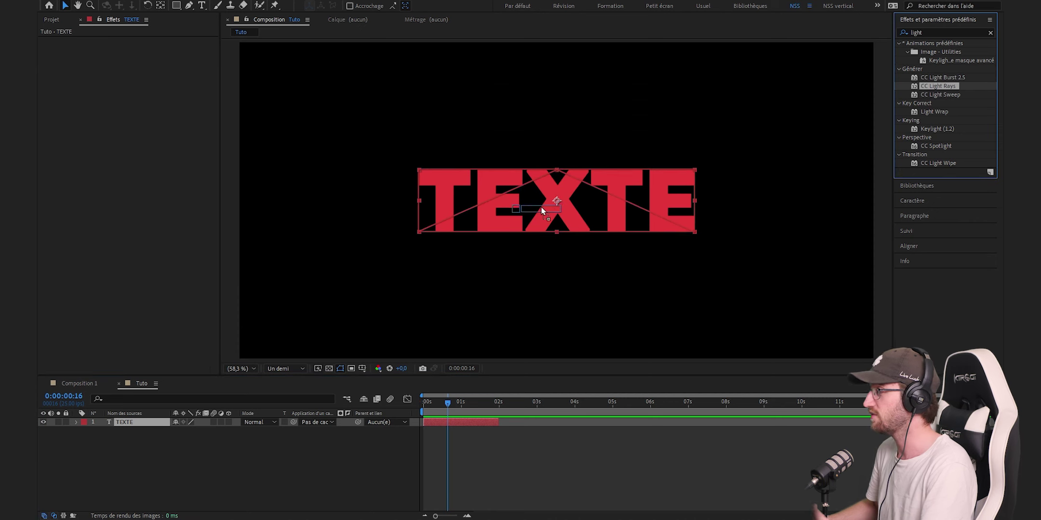
{"action": "mouse_move", "coordinate": [398, 122]}
{"action": "left_mouse_down"}
{"action": "mouse_move", "coordinate": [557, 206]}
{"action": "mouse_move", "coordinate": [593, 212]}
{"action": "mouse_move", "coordinate": [554, 202]}
{"action": "mouse_move", "coordinate": [488, 222]}
{"action": "left_mouse_up"}
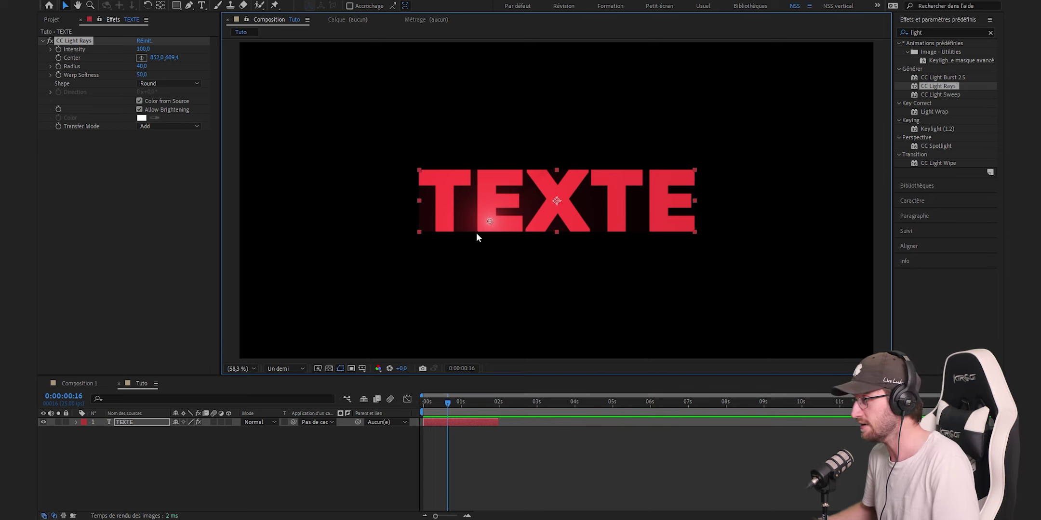
{"action": "key", "text": "ctrl+shift+e"}
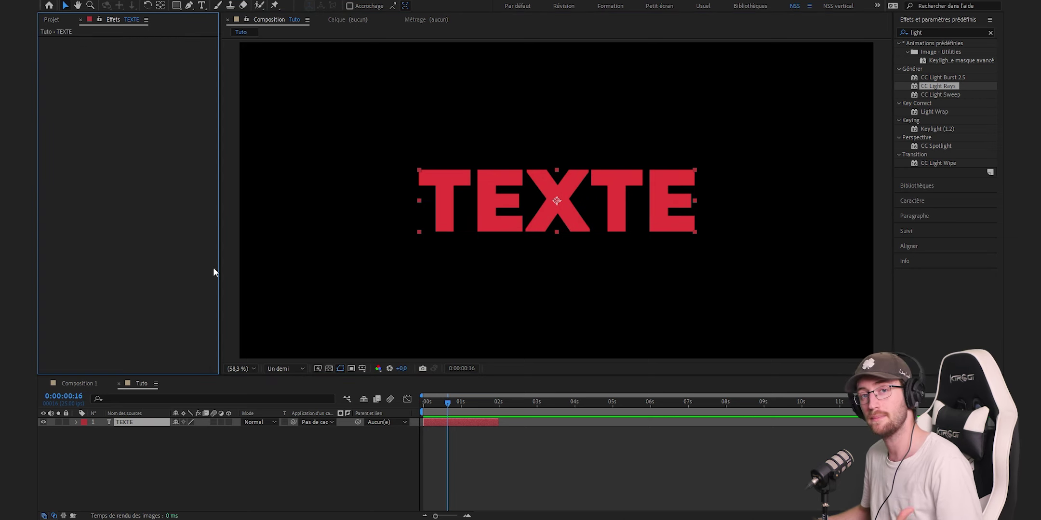
{"action": "right_click", "coordinate": [450, 423]}
{"action": "left_click", "coordinate": [526, 357]}
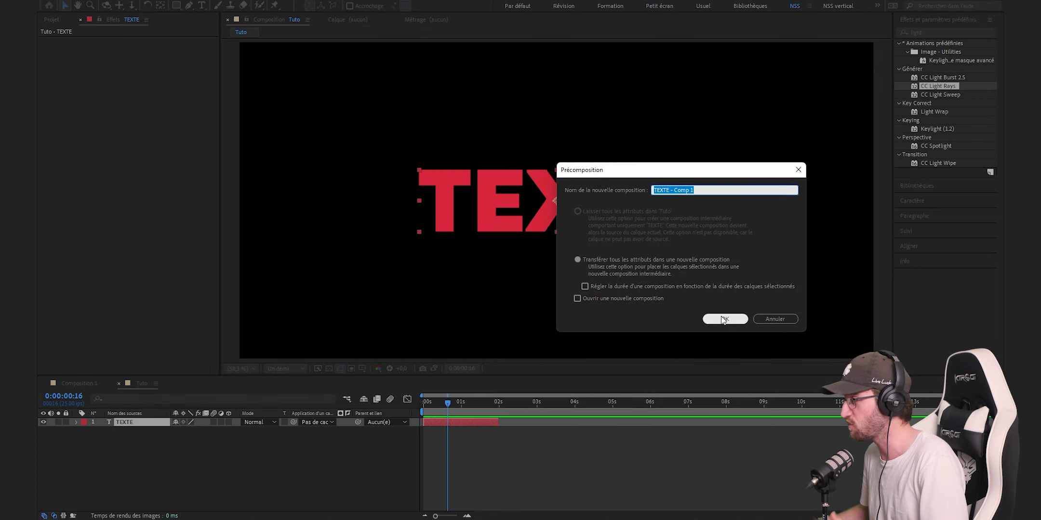
{"action": "left_click", "coordinate": [723, 318]}
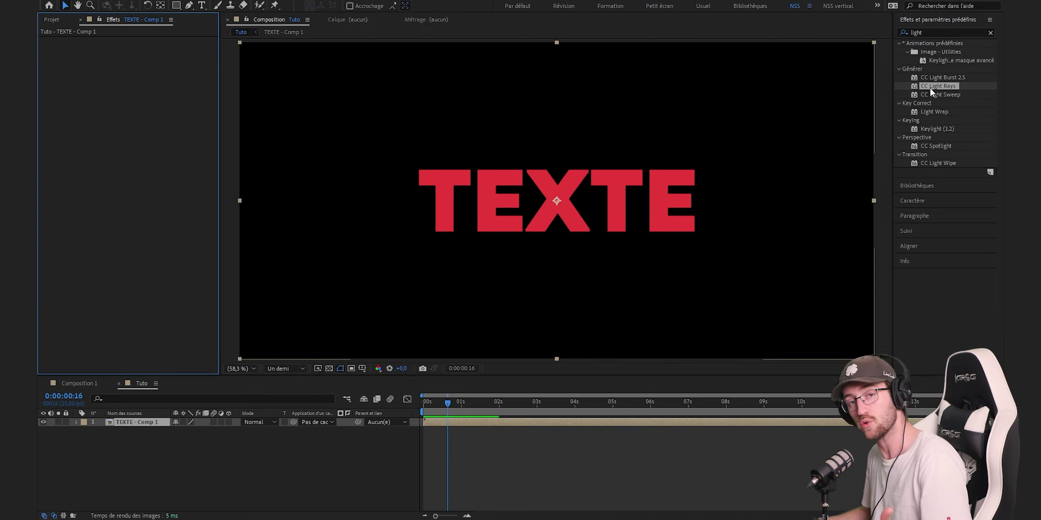
{"action": "left_click_drag", "start_coordinate": [929, 87], "coordinate": [673, 136]}
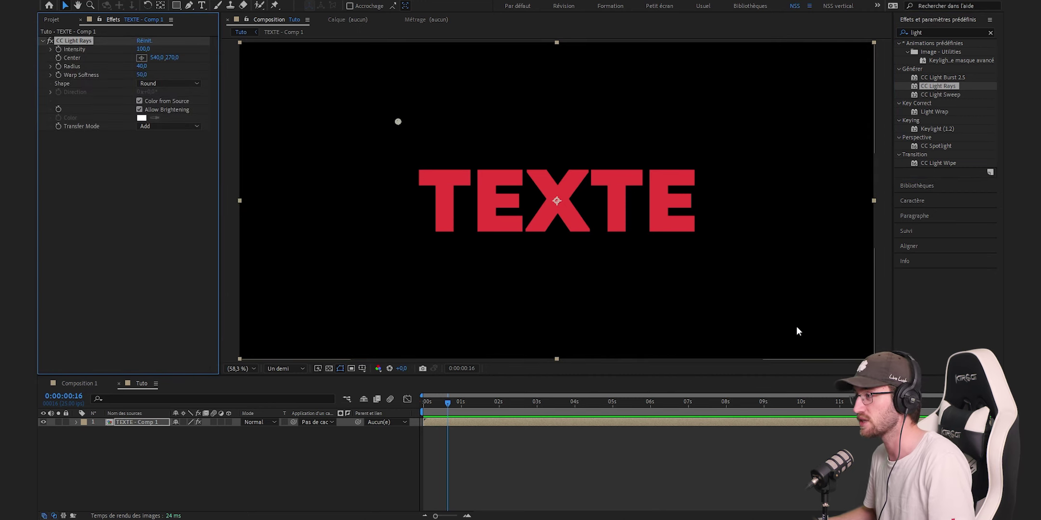
{"action": "mouse_move", "coordinate": [398, 122]}
{"action": "left_mouse_down"}
{"action": "mouse_move", "coordinate": [484, 200]}
{"action": "mouse_move", "coordinate": [562, 195]}
{"action": "left_mouse_up"}
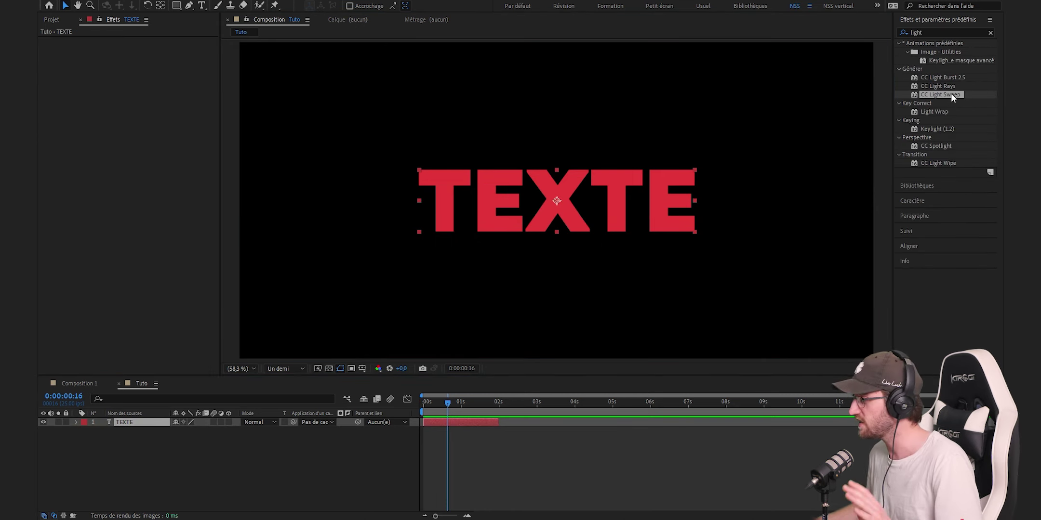
Apply CC Light Sweep centred just above the T, then move the spotlight source lower left
{"action": "left_click_drag", "start_coordinate": [939, 95], "coordinate": [481, 423]}
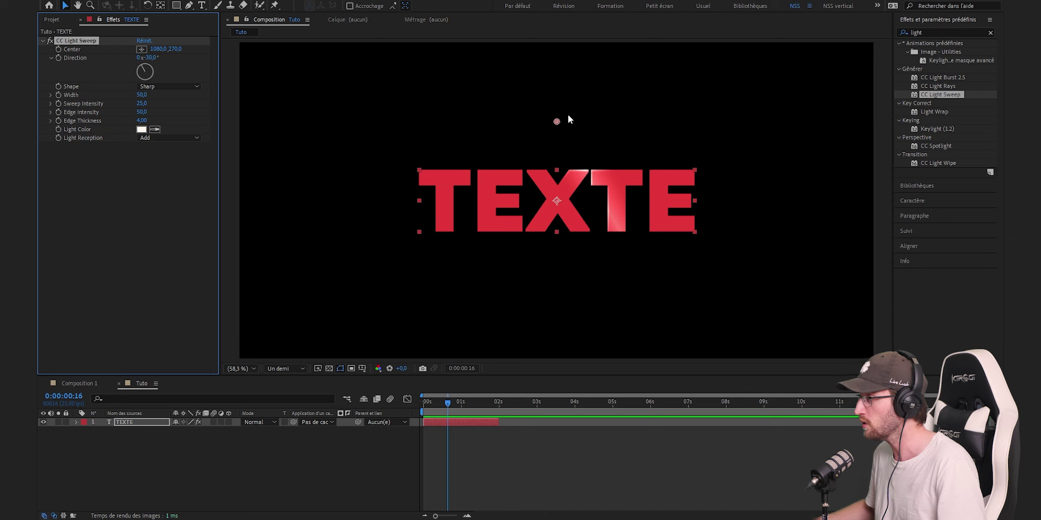
{"action": "mouse_move", "coordinate": [557, 120]}
{"action": "left_mouse_down"}
{"action": "mouse_move", "coordinate": [449, 164]}
{"action": "mouse_move", "coordinate": [677, 170]}
{"action": "mouse_move", "coordinate": [522, 172]}
{"action": "mouse_move", "coordinate": [538, 180]}
{"action": "left_mouse_up"}
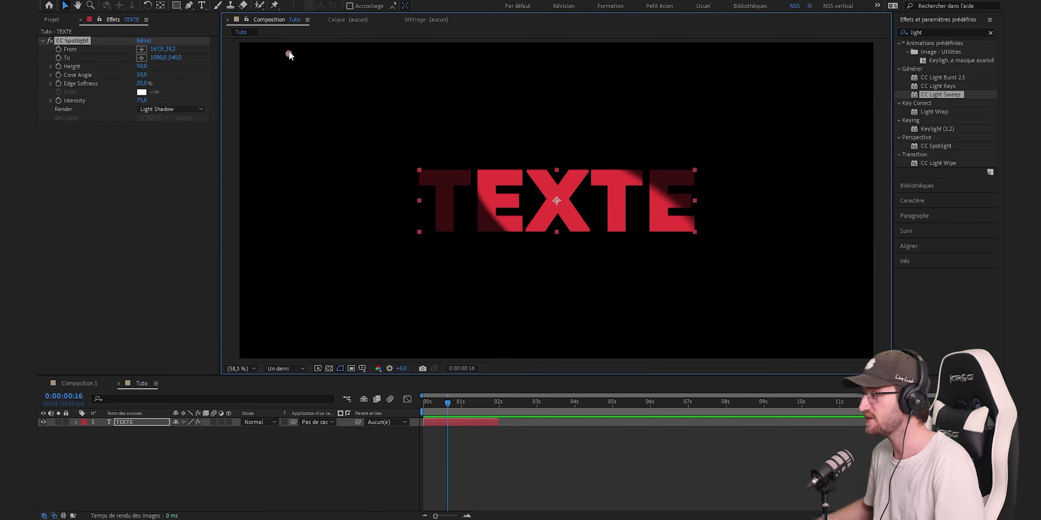
{"action": "mouse_move", "coordinate": [289, 54]}
{"action": "left_mouse_down"}
{"action": "mouse_move", "coordinate": [263, 196]}
{"action": "mouse_move", "coordinate": [210, 239]}
{"action": "mouse_move", "coordinate": [211, 60]}
{"action": "left_mouse_up"}
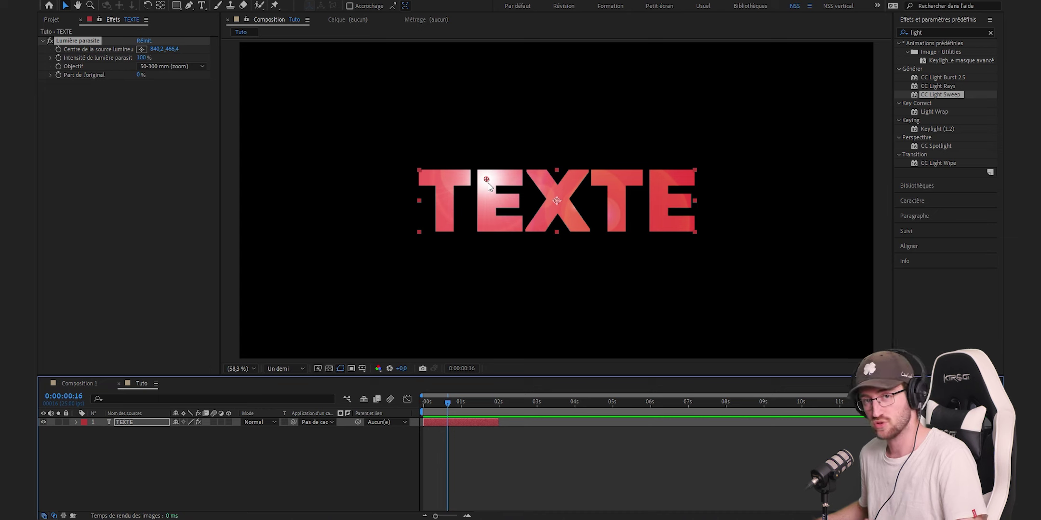
Move the lens flare centre onto the T, then onto the E, and delete the flare
{"action": "mouse_move", "coordinate": [487, 182]}
{"action": "left_mouse_down"}
{"action": "mouse_move", "coordinate": [448, 178]}
{"action": "mouse_move", "coordinate": [487, 217]}
{"action": "mouse_move", "coordinate": [589, 230]}
{"action": "mouse_move", "coordinate": [487, 203]}
{"action": "mouse_move", "coordinate": [491, 227]}
{"action": "mouse_move", "coordinate": [446, 215]}
{"action": "left_mouse_up"}
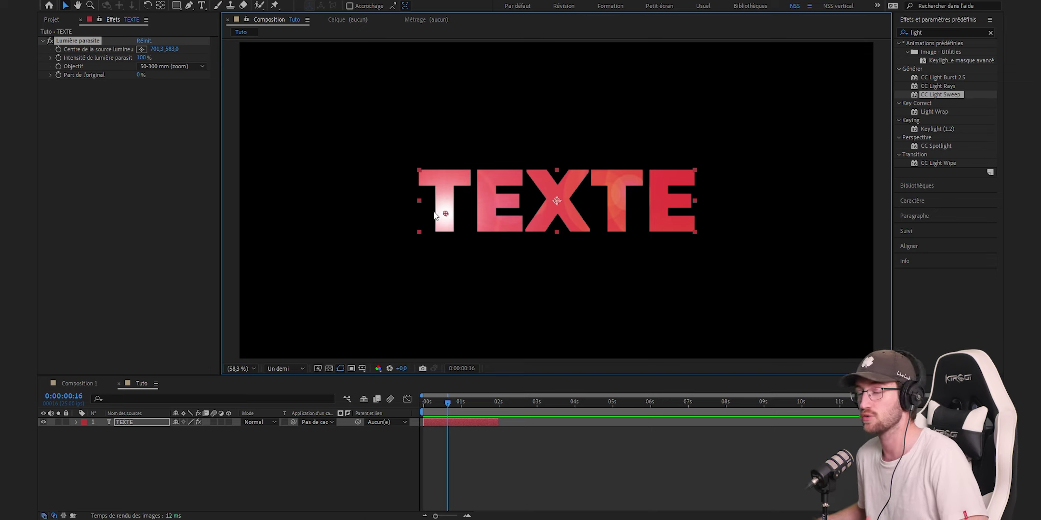
{"action": "left_click_drag", "start_coordinate": [435, 214], "coordinate": [465, 200]}
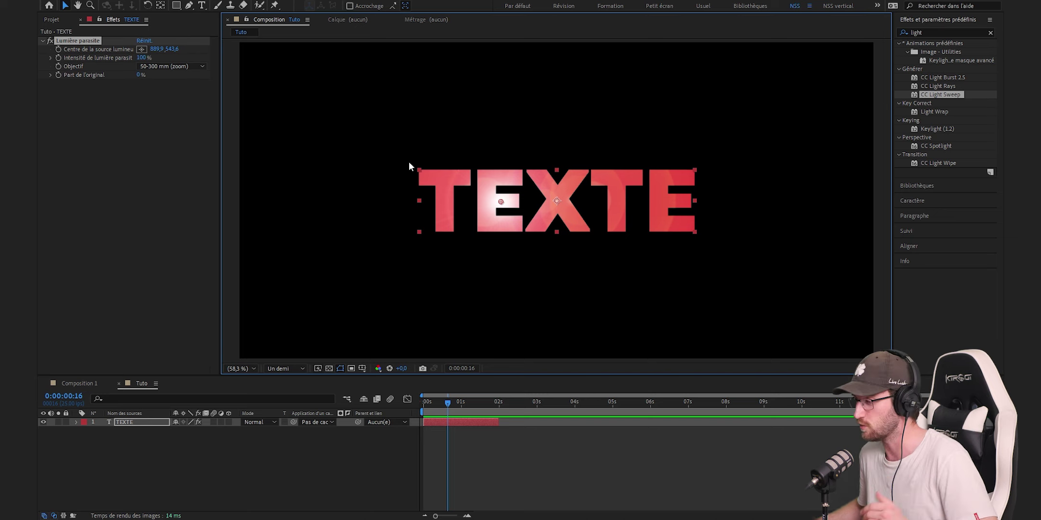
{"action": "key", "text": "Delete"}
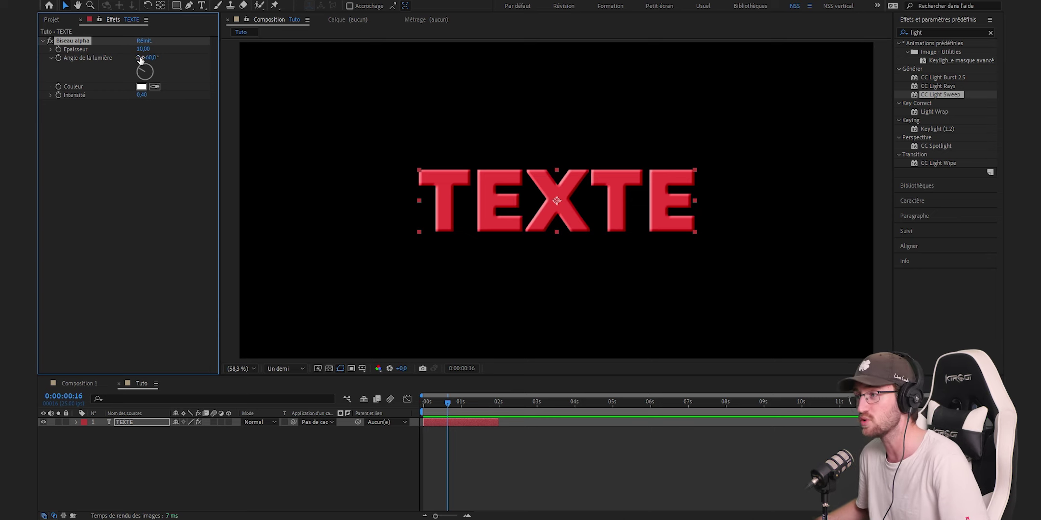
Thicken the Biseau alpha bevel to 184,60 and set its intensity to 1,00
{"action": "mouse_move", "coordinate": [142, 49]}
{"action": "left_mouse_down"}
{"action": "mouse_move", "coordinate": [820, 24]}
{"action": "mouse_move", "coordinate": [930, 337]}
{"action": "left_mouse_up"}
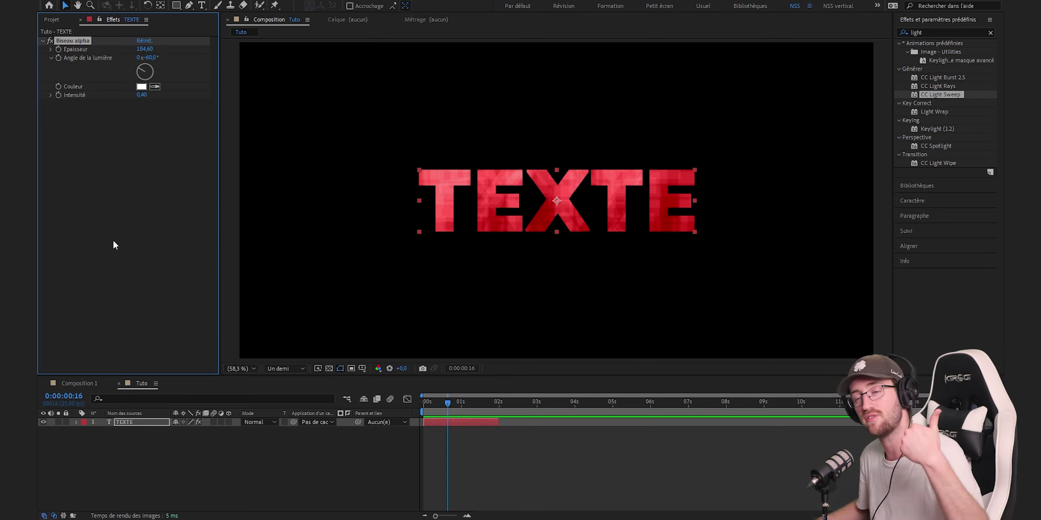
{"action": "left_click_drag", "start_coordinate": [149, 96], "coordinate": [189, 103]}
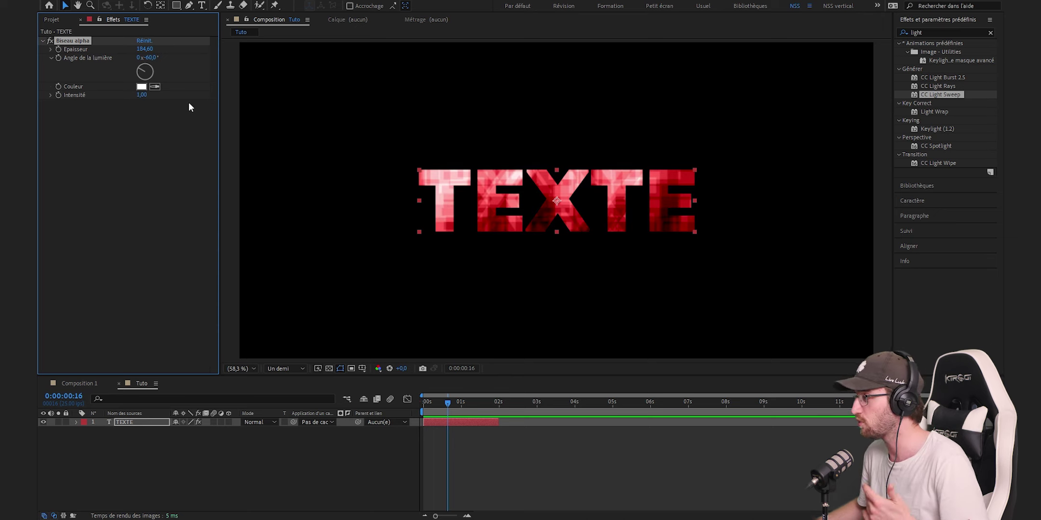